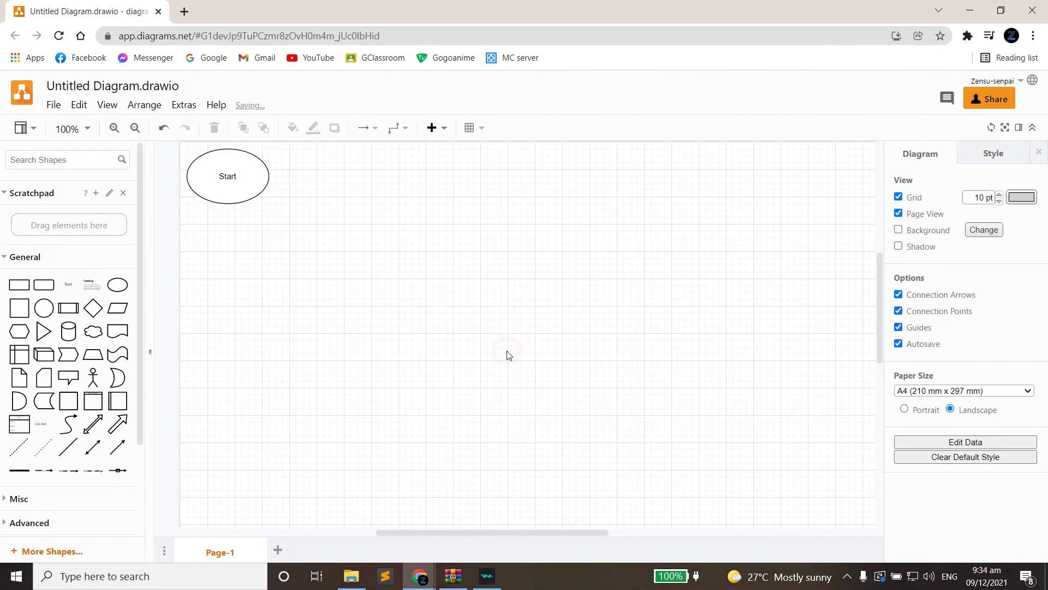
Step: Add a parallelogram from the General palette just below the Start ellipse
{"action": "left_click", "coordinate": [118, 307]}
{"action": "left_click", "coordinate": [510, 342]}
{"action": "left_click_drag", "start_coordinate": [511, 343], "coordinate": [224, 262]}
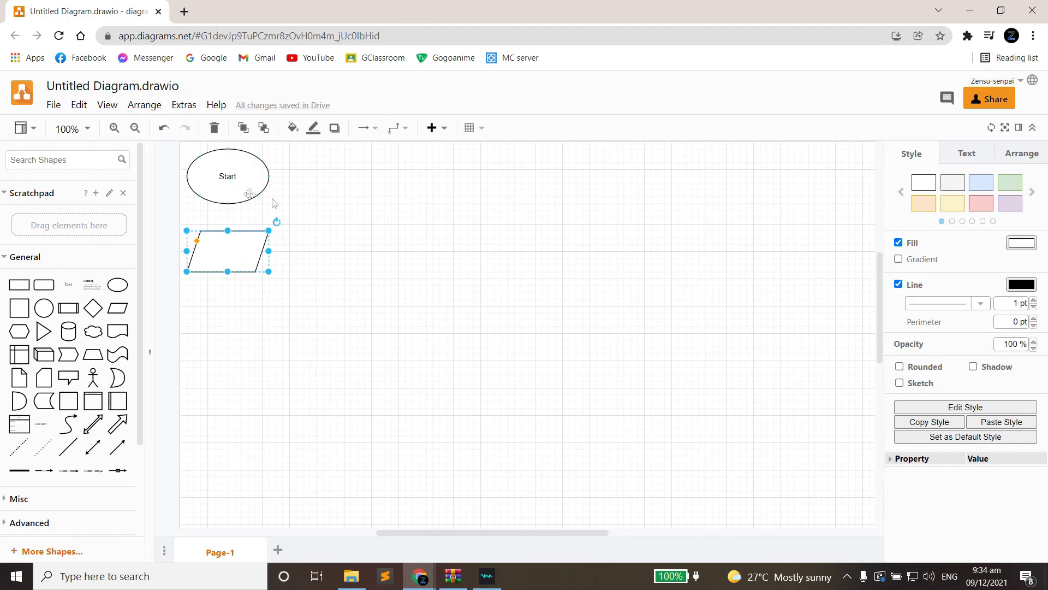
{"action": "left_click", "coordinate": [364, 210]}
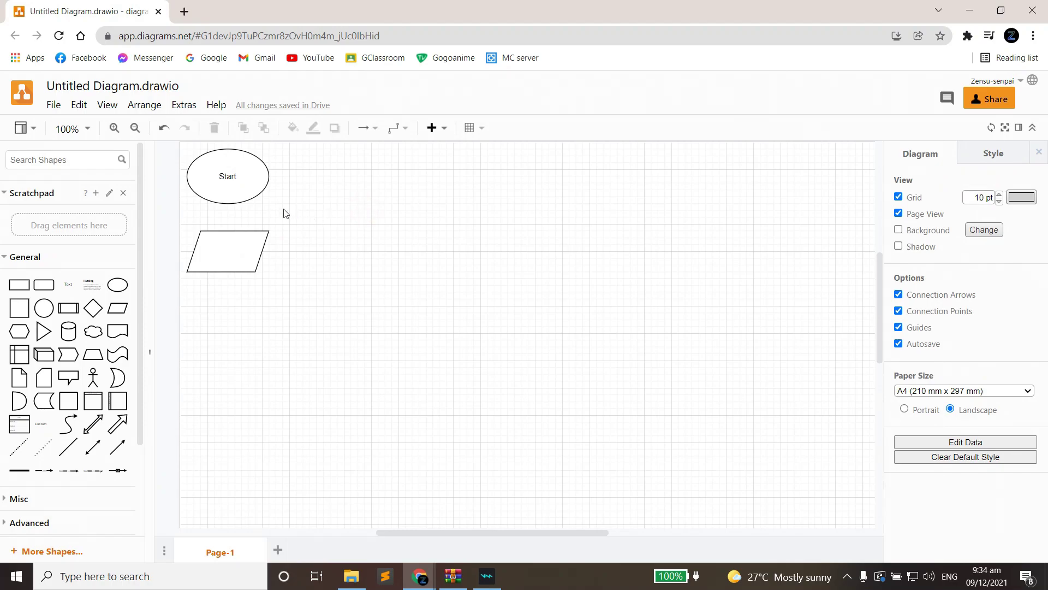
Step: Draw an arrow from Start to the parallelogram and label it Power ON
{"action": "left_click", "coordinate": [230, 191]}
{"action": "left_click_drag", "start_coordinate": [231, 191], "coordinate": [242, 248]}
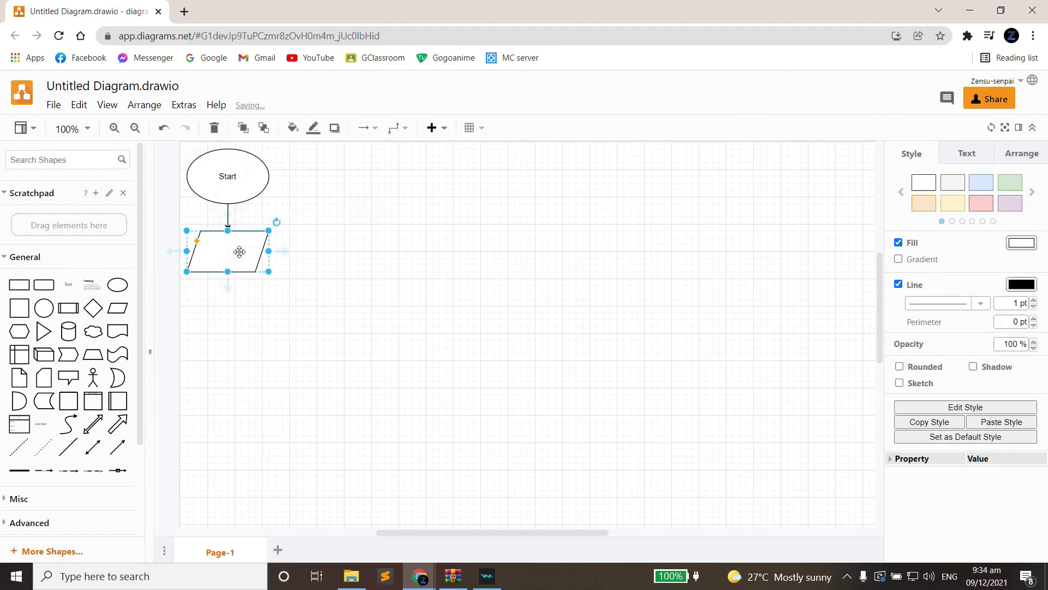
{"action": "double_click", "coordinate": [239, 251]}
{"action": "type", "text": "Power"}
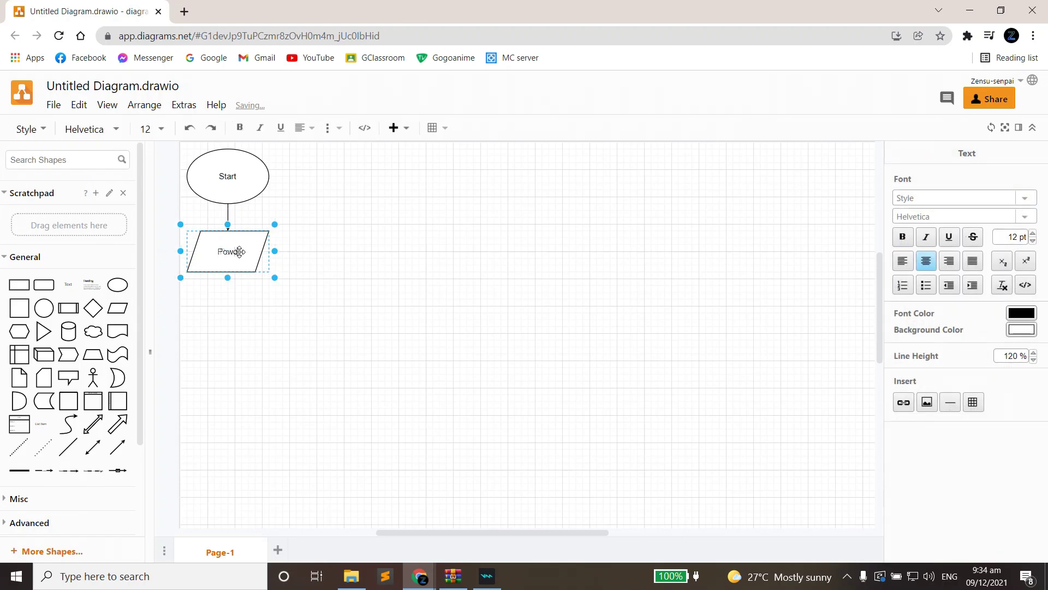
{"action": "type", "text": " ON"}
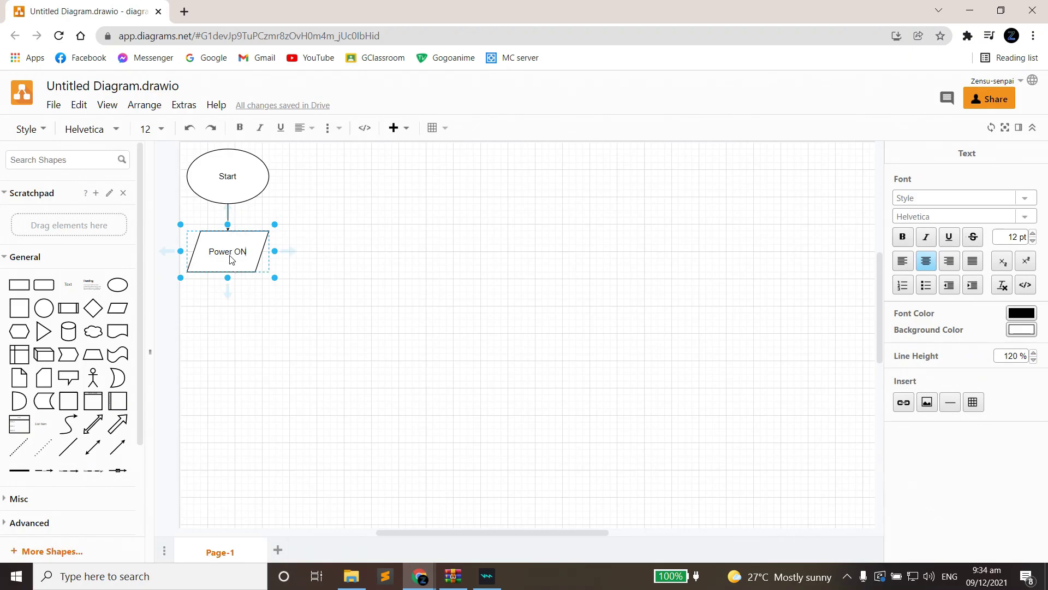
Step: Add a Scan Environment rectangle below Power ON, with an arrow from Power ON to it
{"action": "left_click", "coordinate": [19, 285]}
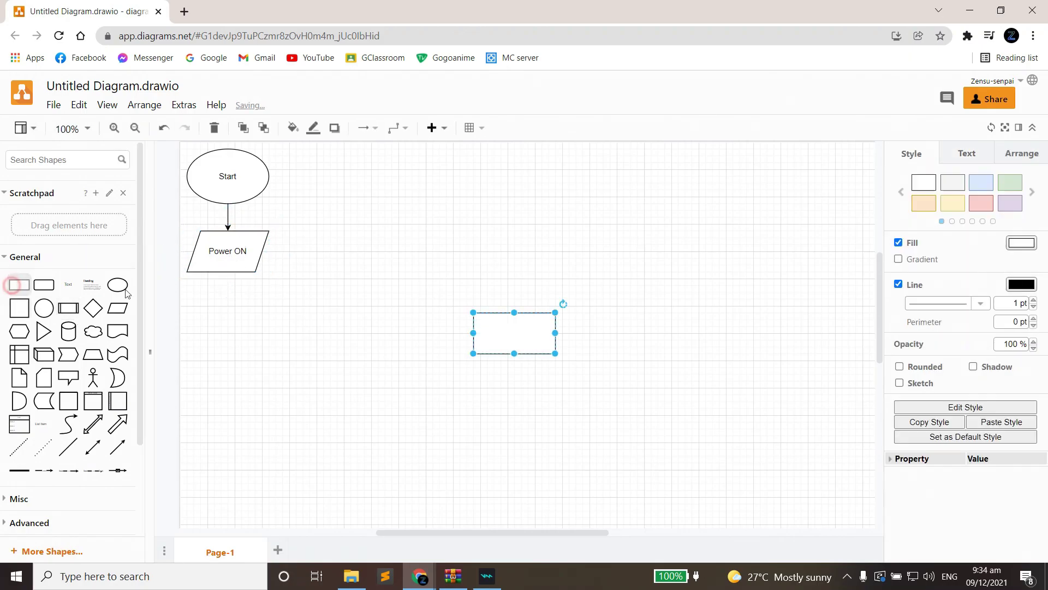
{"action": "left_click_drag", "start_coordinate": [495, 334], "coordinate": [210, 323]}
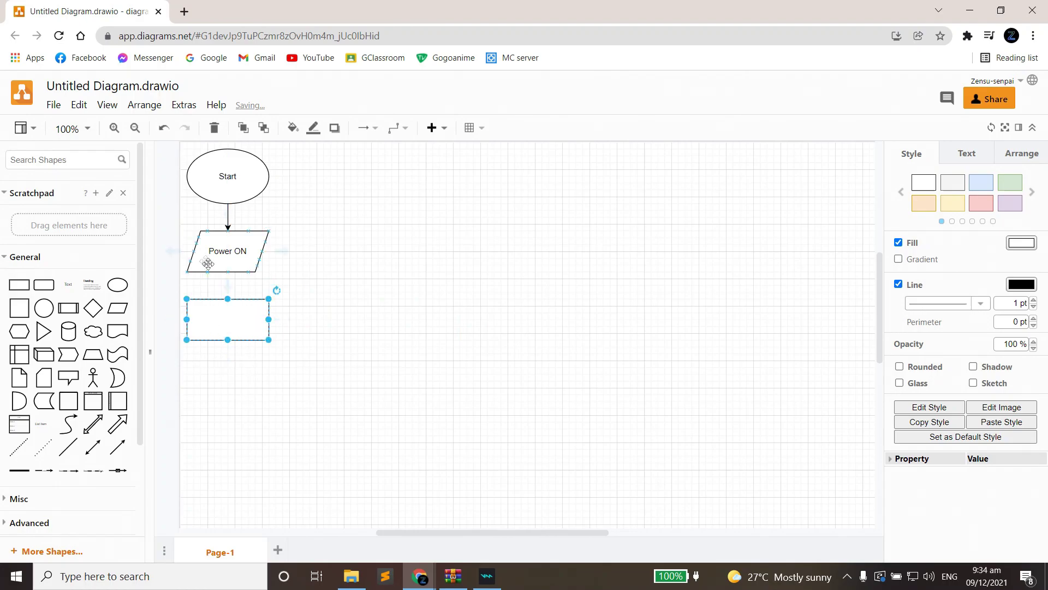
{"action": "double_click", "coordinate": [231, 312]}
{"action": "type", "text": "Scan Environment"}
{"action": "left_click", "coordinate": [226, 261]}
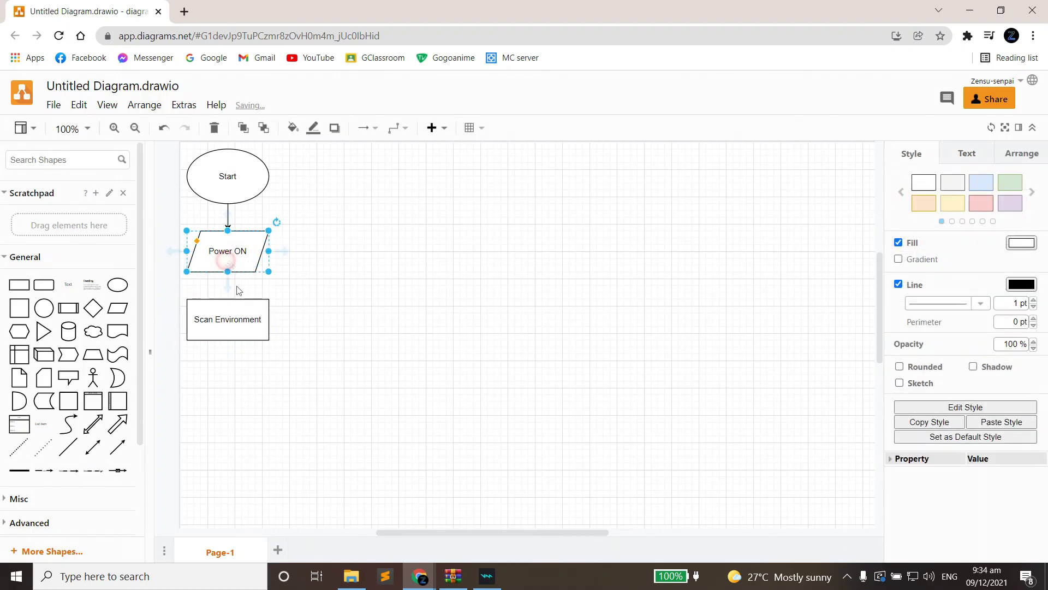
{"action": "left_click", "coordinate": [235, 291]}
{"action": "left_click", "coordinate": [352, 393]}
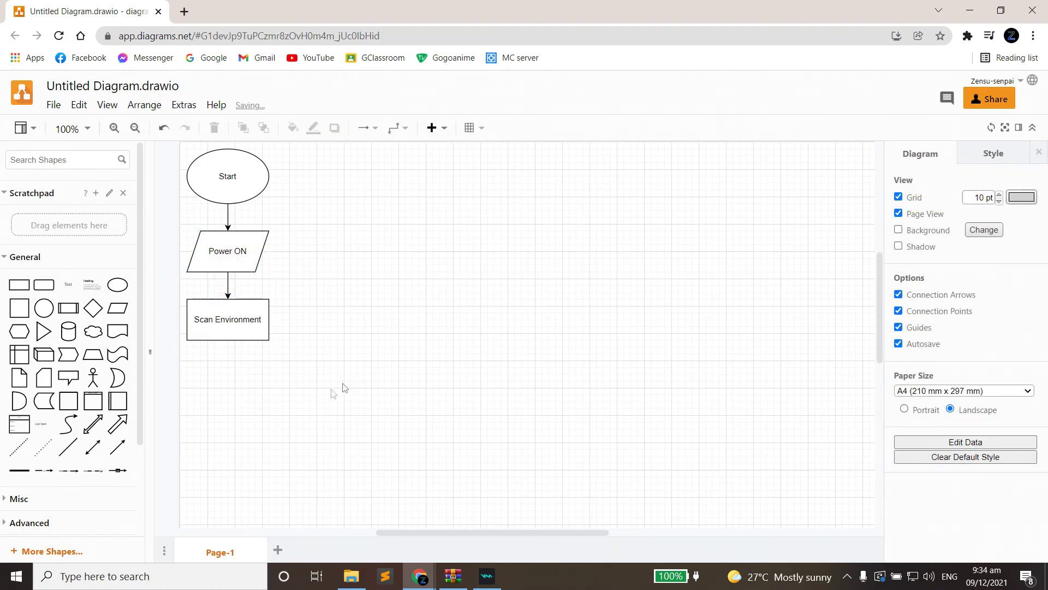
Step: Stack two new rectangles one above the other below Scan Environment
{"action": "left_click", "coordinate": [19, 284]}
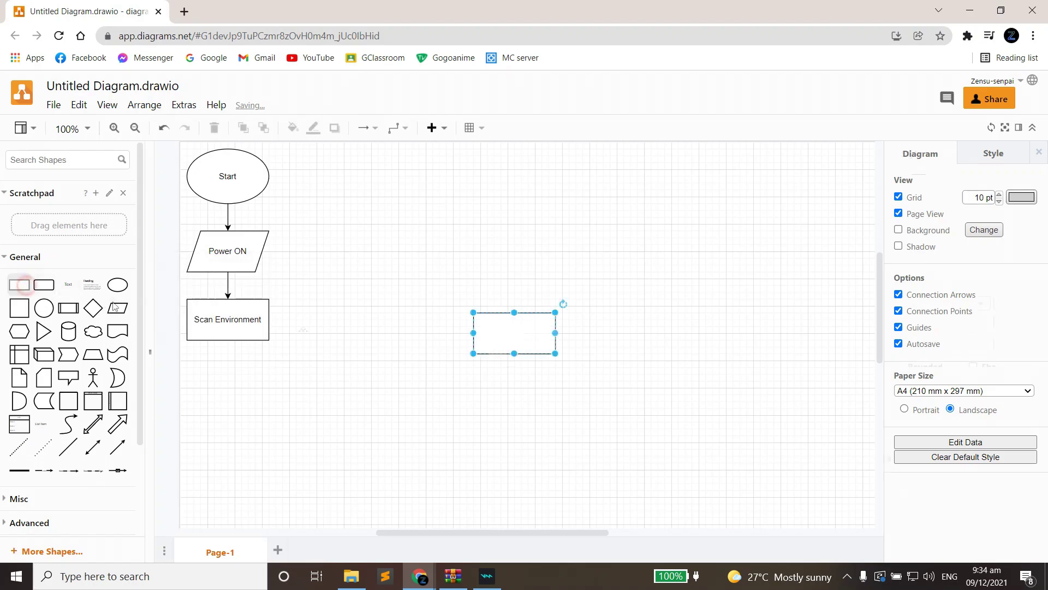
{"action": "left_click_drag", "start_coordinate": [502, 344], "coordinate": [198, 413]}
{"action": "left_click", "coordinate": [19, 285]}
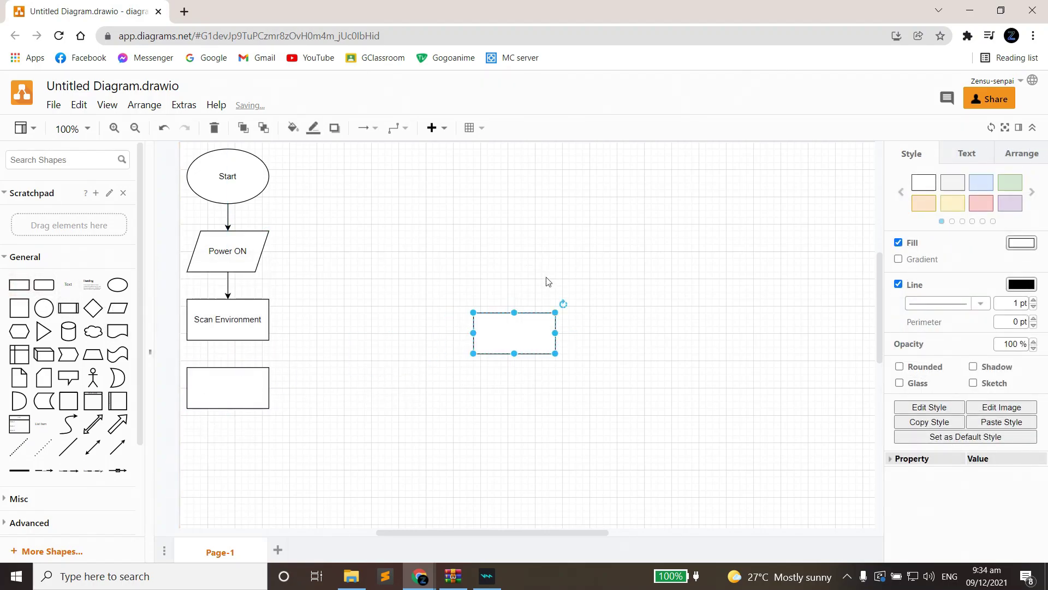
{"action": "left_click_drag", "start_coordinate": [512, 336], "coordinate": [228, 461]}
Step: Label the upper rectangle Generate Map and Location and the lower one Plan Route
{"action": "left_click", "coordinate": [244, 384]}
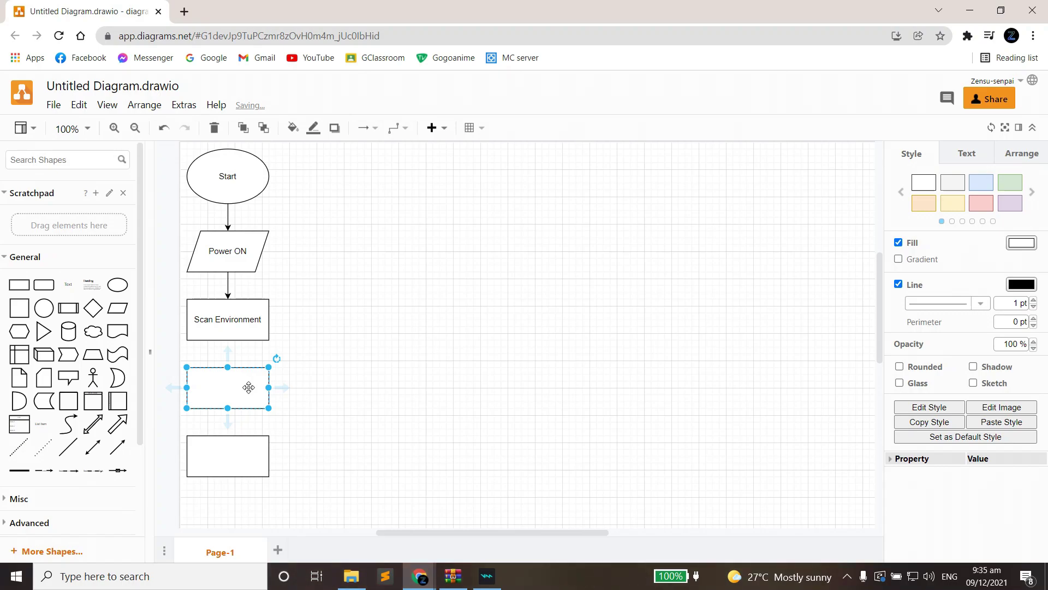
{"action": "double_click", "coordinate": [248, 387]}
{"action": "type", "text": "Generate Map"}
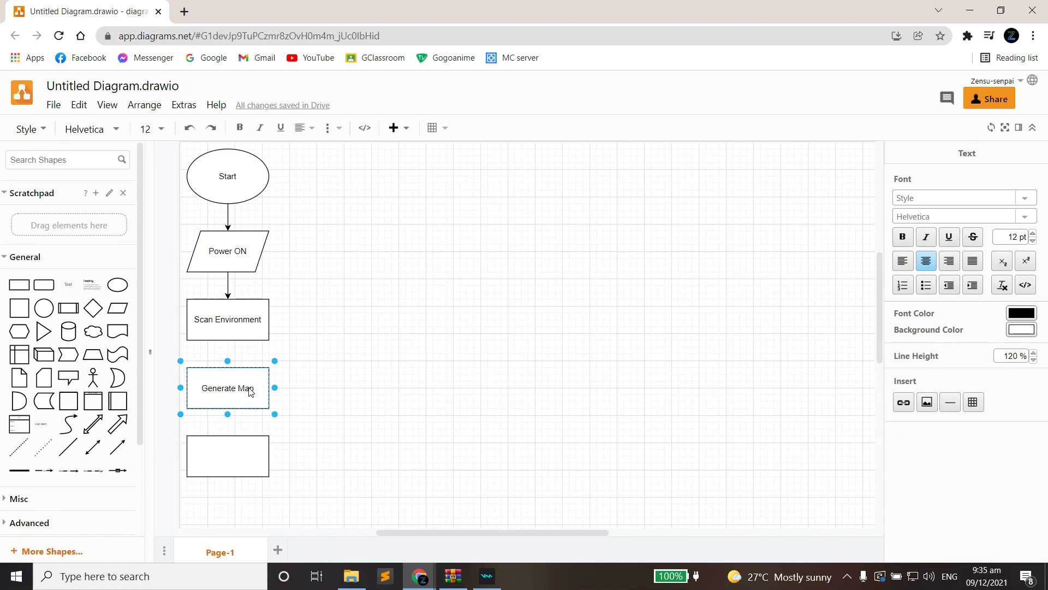
{"action": "type", "text": " and Location"}
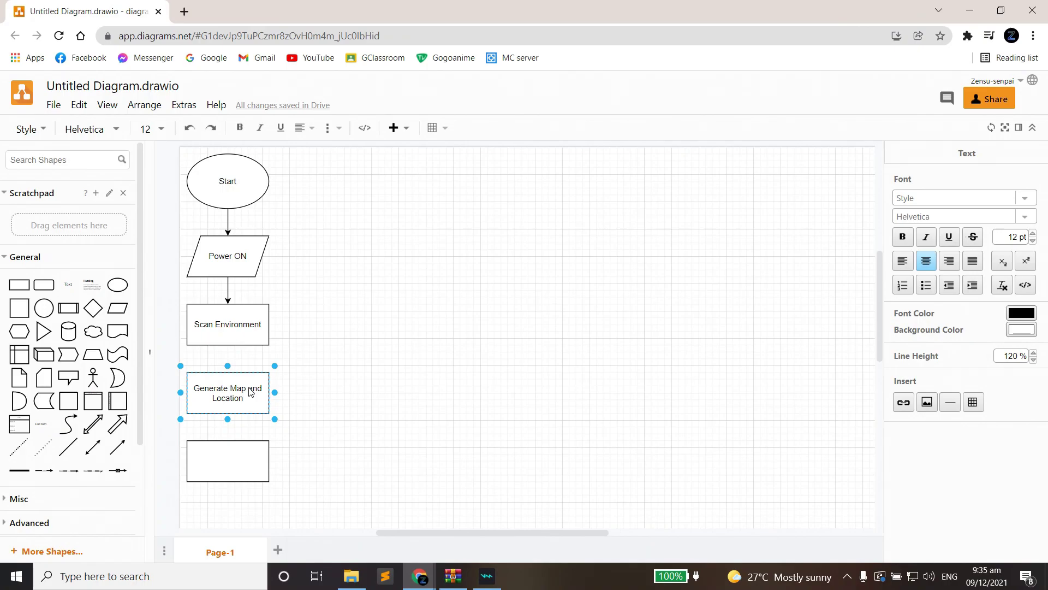
{"action": "left_click", "coordinate": [200, 461]}
{"action": "type", "text": "Pla"}
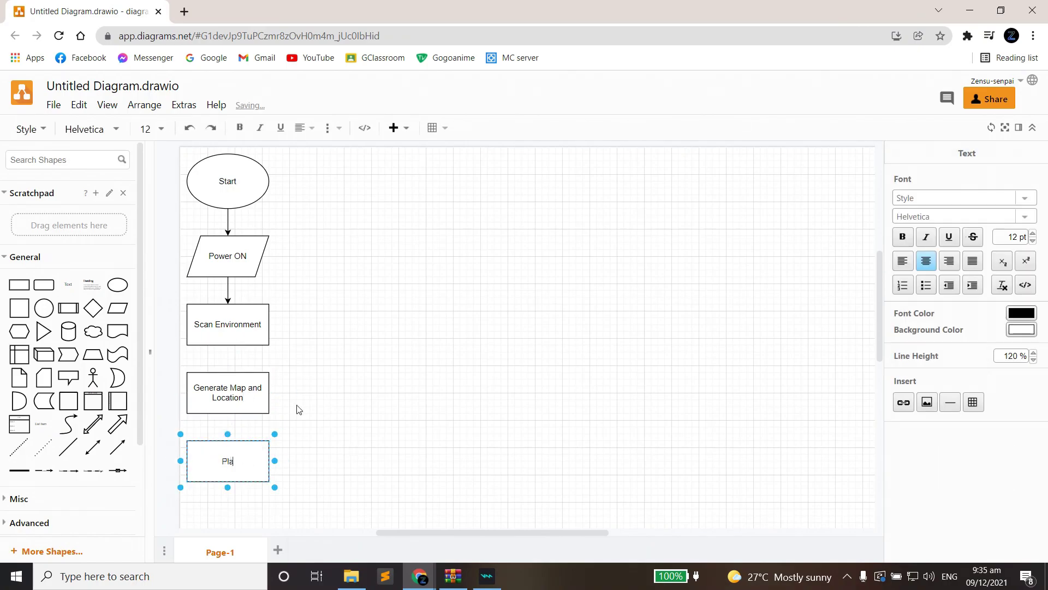
{"action": "type", "text": "n Route"}
{"action": "scroll", "coordinate": [429, 358], "scroll_direction": "down", "scroll_amount": 4}
{"action": "scroll", "coordinate": [428, 358], "scroll_direction": "up", "scroll_amount": 6}
{"action": "scroll", "coordinate": [429, 360], "scroll_direction": "down", "scroll_amount": 3}
{"action": "left_click", "coordinate": [429, 358]}
Step: Chain Scan Environment, Generate Map and Location, and Plan Route with downward arrows
{"action": "left_click", "coordinate": [232, 270]}
{"action": "left_click", "coordinate": [227, 288]}
{"action": "left_click", "coordinate": [230, 356]}
{"action": "left_click", "coordinate": [380, 422]}
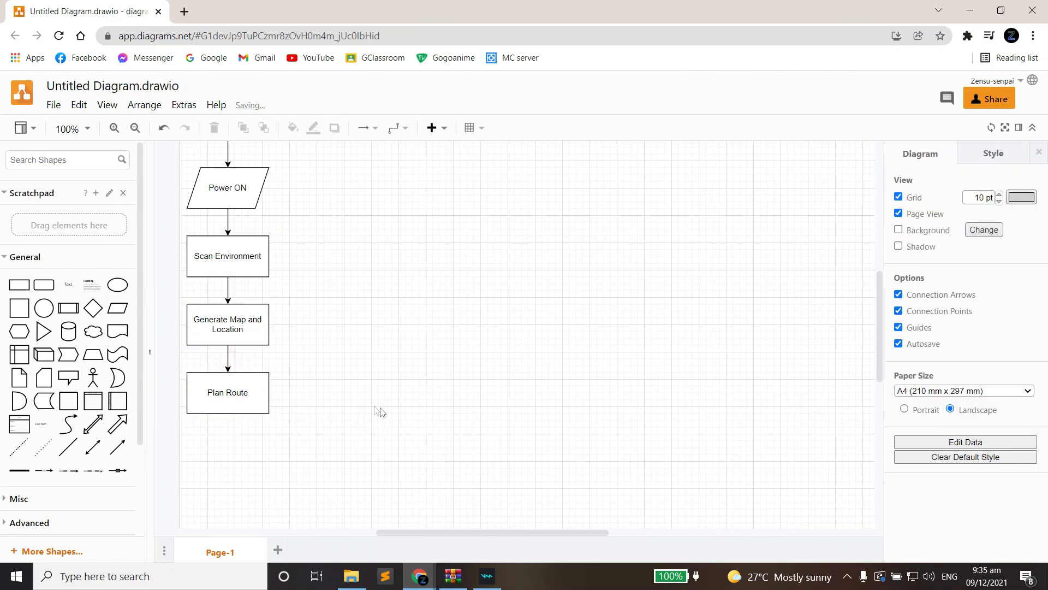
Step: Add a document shape labelled Route to the right of Plan Route
{"action": "scroll", "coordinate": [382, 412], "scroll_direction": "down", "scroll_amount": 3}
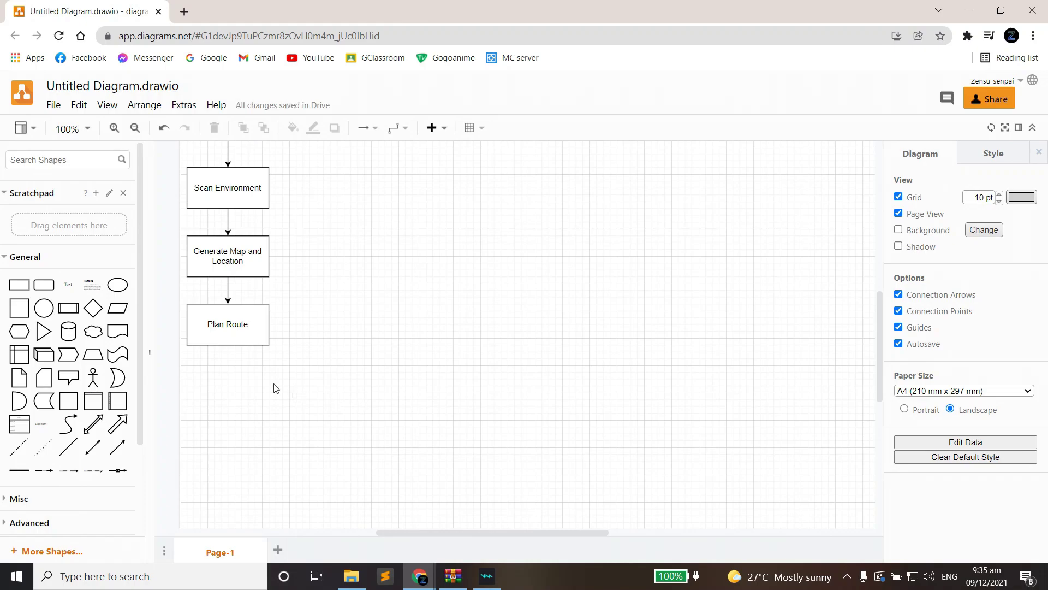
{"action": "left_click", "coordinate": [117, 331]}
{"action": "left_click_drag", "start_coordinate": [513, 344], "coordinate": [340, 329]}
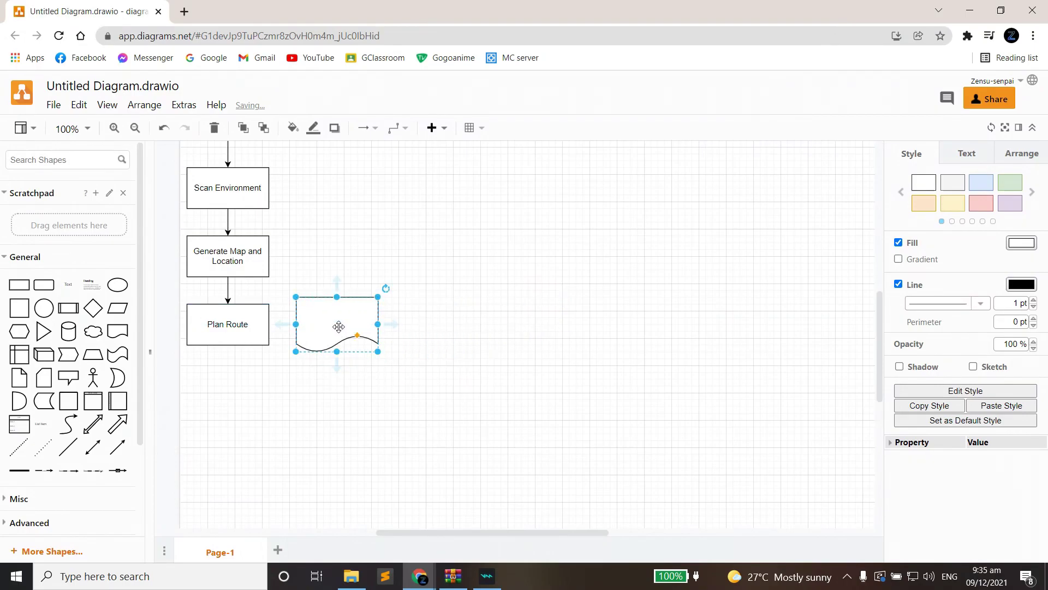
{"action": "double_click", "coordinate": [339, 326]}
{"action": "type", "text": "Route"}
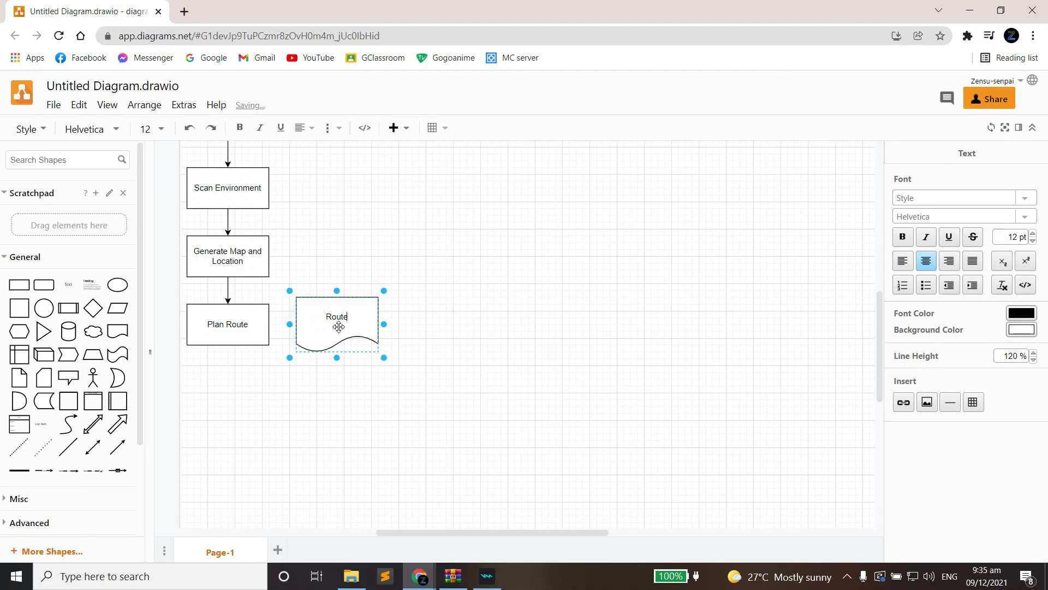
Step: Add a Vacuum ON parallelogram below Plan Route, then link Plan Route to Vacuum ON and Route
{"action": "left_click", "coordinate": [117, 308]}
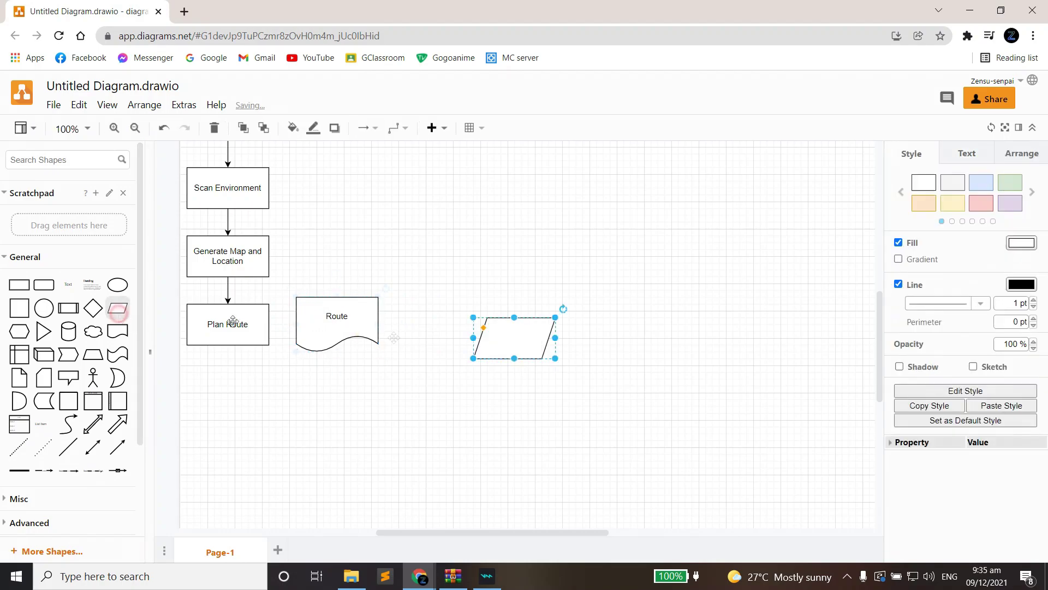
{"action": "left_click_drag", "start_coordinate": [522, 350], "coordinate": [240, 399]}
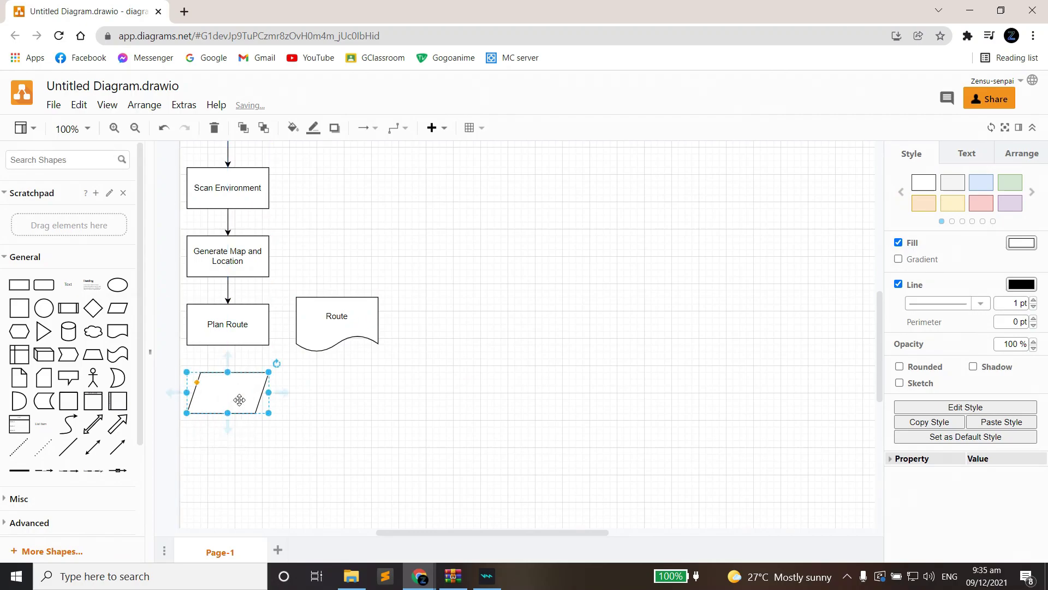
{"action": "type", "text": "Vacuum ON"}
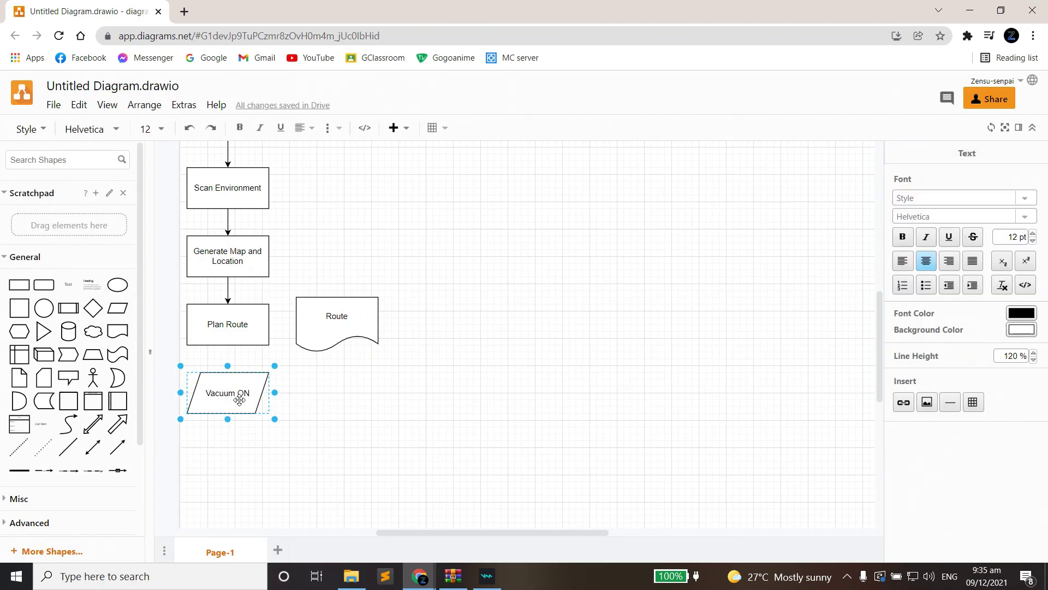
{"action": "left_click", "coordinate": [218, 333]}
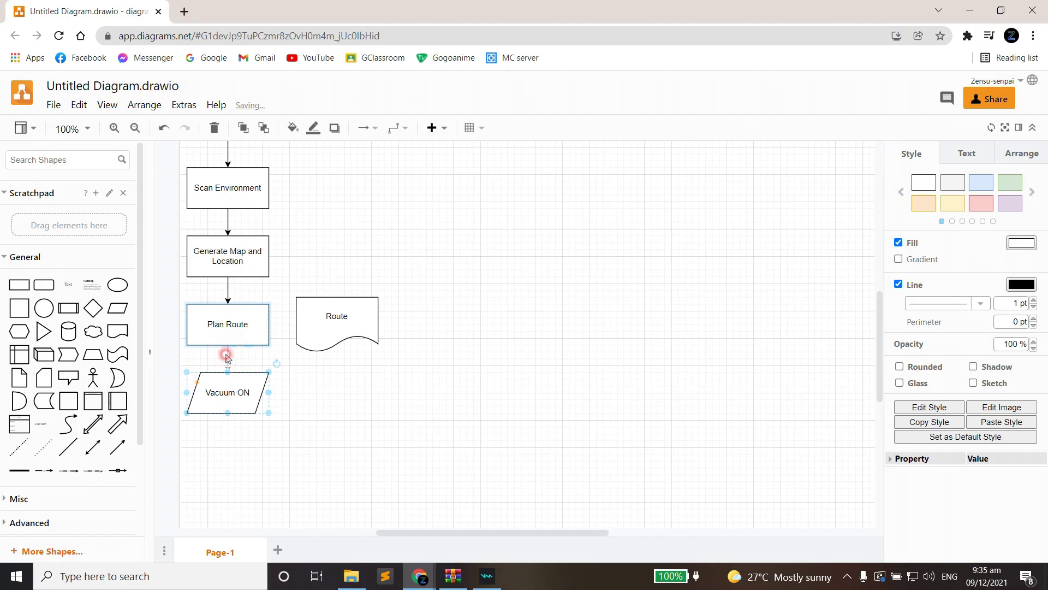
{"action": "left_click", "coordinate": [252, 322]}
{"action": "left_click", "coordinate": [282, 324]}
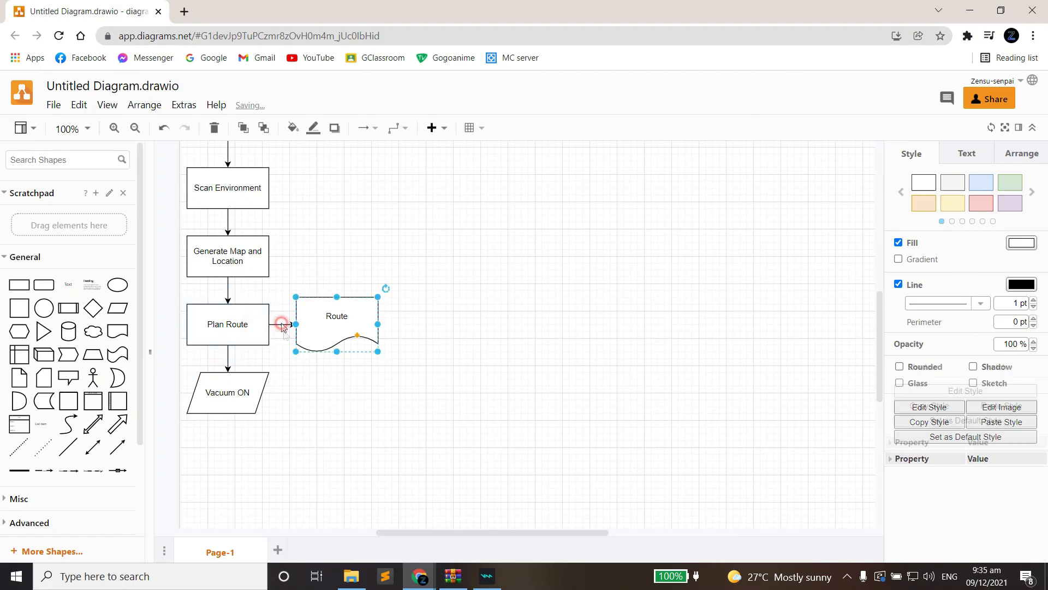
{"action": "left_click", "coordinate": [499, 411]}
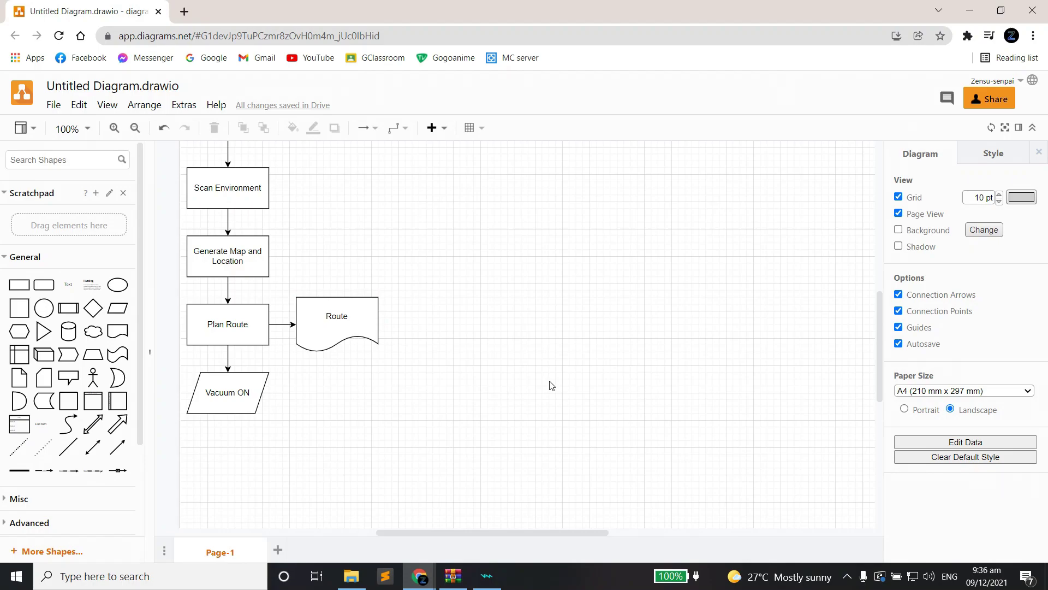
Step: Bring the top of the flowchart back into view and expand the Advanced shape library
{"action": "left_click_drag", "start_coordinate": [877, 331], "coordinate": [872, 275]}
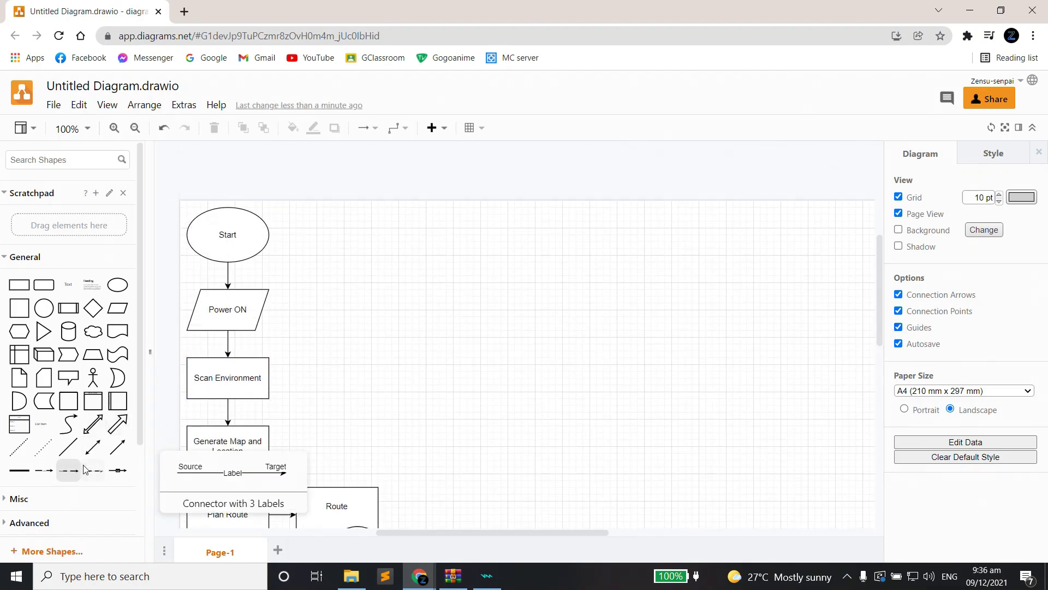
{"action": "scroll", "coordinate": [71, 437], "scroll_direction": "down", "scroll_amount": 2}
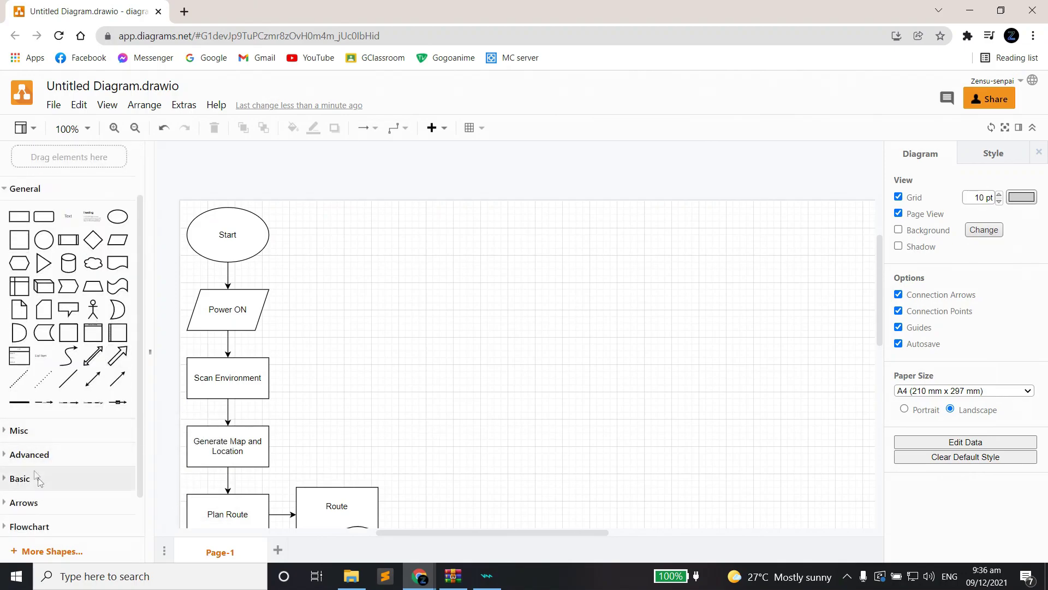
{"action": "left_click", "coordinate": [34, 455]}
{"action": "scroll", "coordinate": [82, 431], "scroll_direction": "down", "scroll_amount": 4}
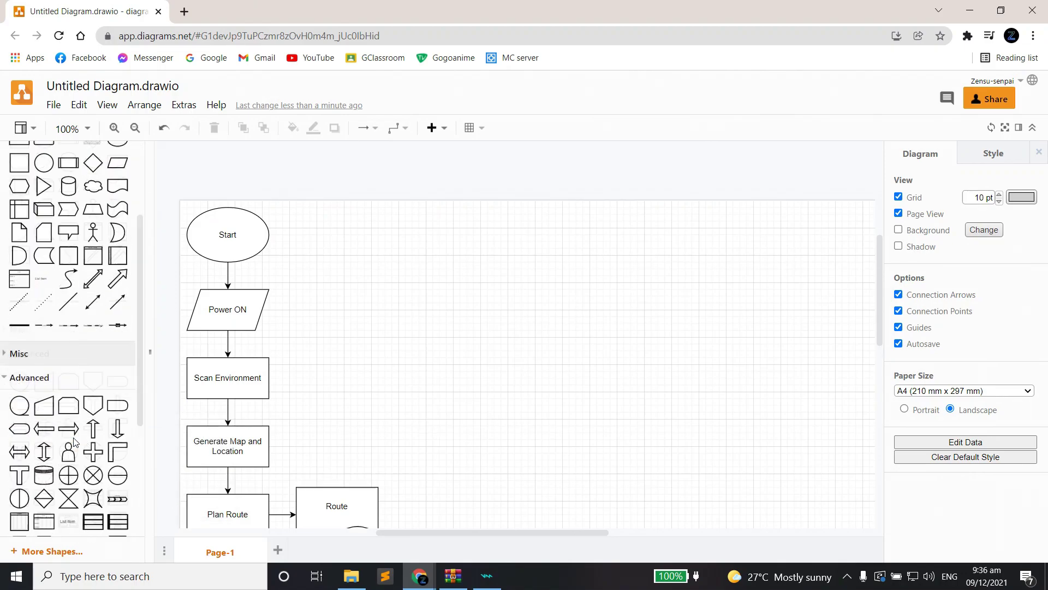
Step: Place the Advanced library's Sum circle-X shape near the top, right of Start
{"action": "left_click", "coordinate": [93, 416]}
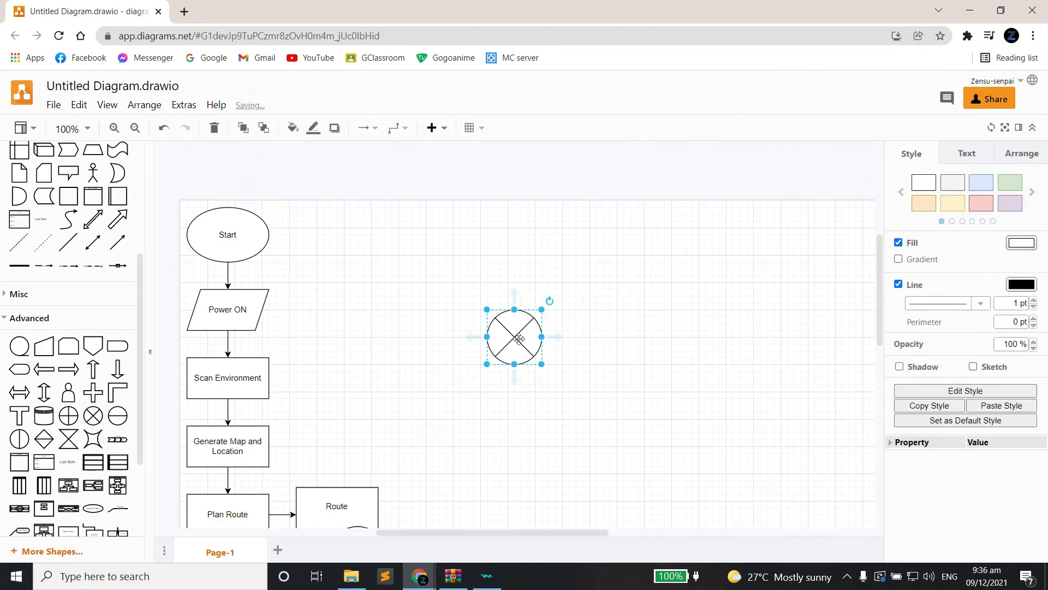
{"action": "left_click_drag", "start_coordinate": [519, 339], "coordinate": [455, 242]}
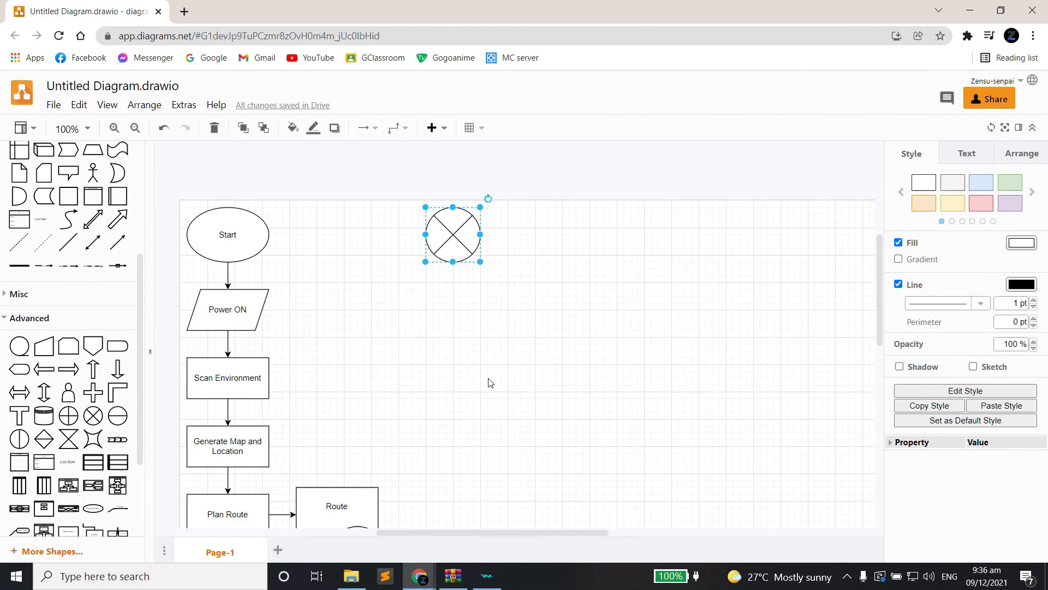
{"action": "scroll", "coordinate": [492, 427], "scroll_direction": "down", "scroll_amount": 1}
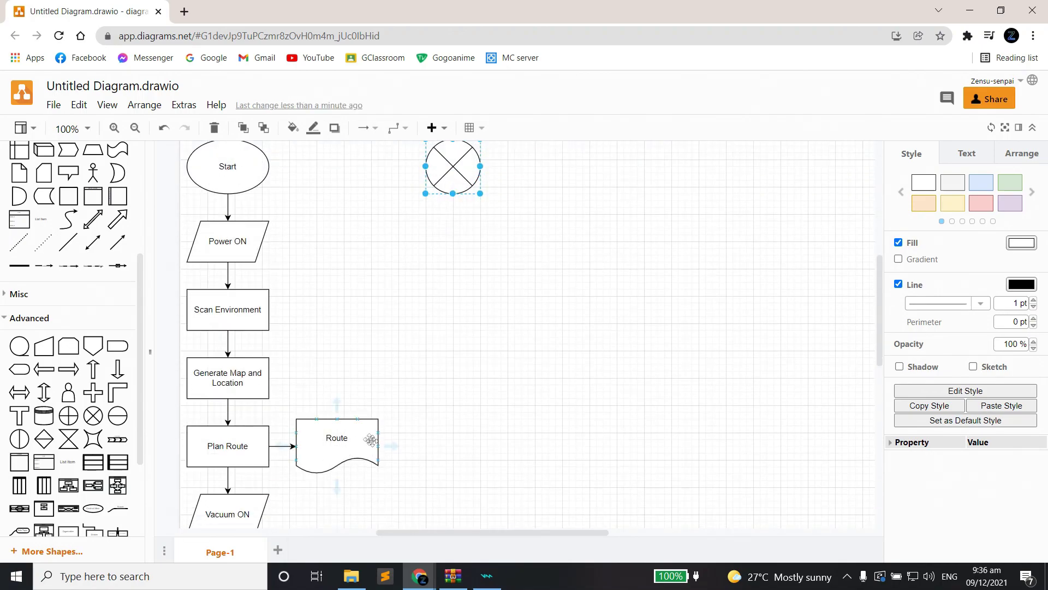
Step: Connect Route to the circle's left side and Vacuum ON to its bottom
{"action": "mouse_move", "coordinate": [390, 451]}
{"action": "left_click", "coordinate": [408, 380]}
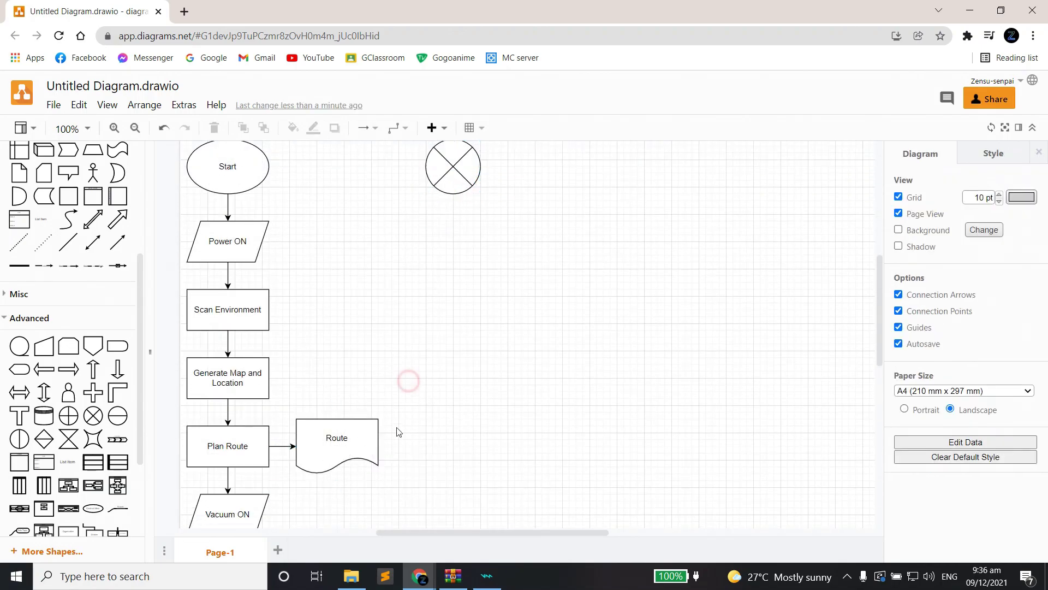
{"action": "left_click", "coordinate": [364, 442]}
{"action": "left_click_drag", "start_coordinate": [386, 449], "coordinate": [425, 164]}
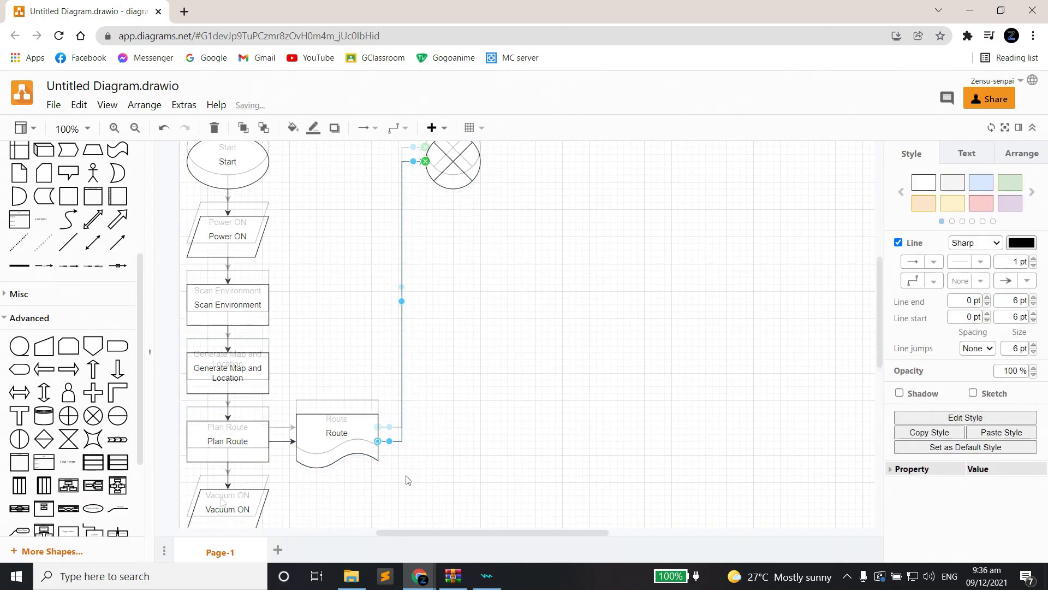
{"action": "scroll", "coordinate": [328, 464], "scroll_direction": "down", "scroll_amount": 1}
{"action": "left_click_drag", "start_coordinate": [276, 449], "coordinate": [453, 240]}
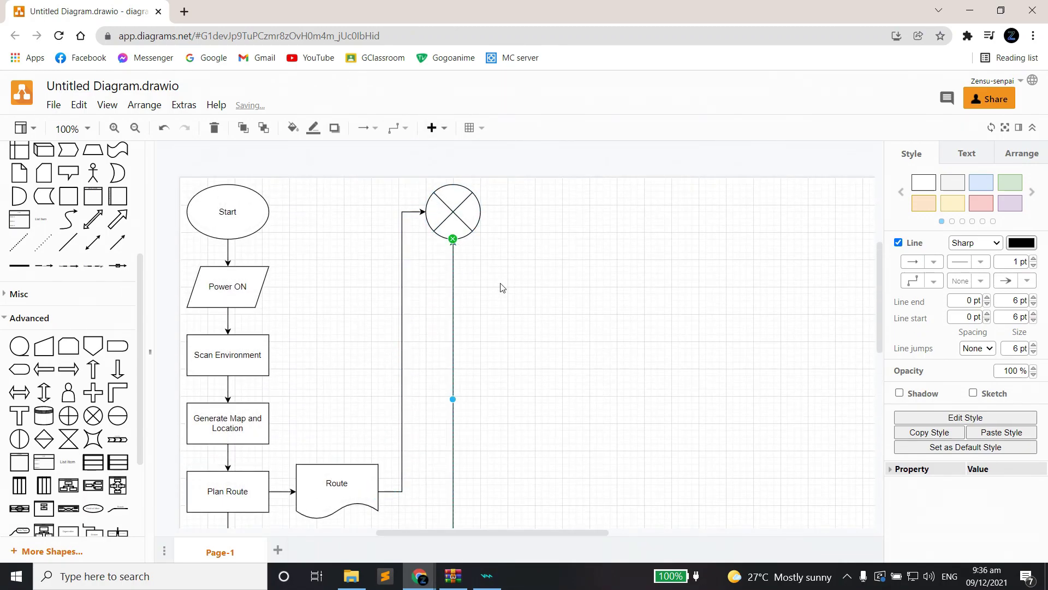
{"action": "left_click", "coordinate": [501, 285]}
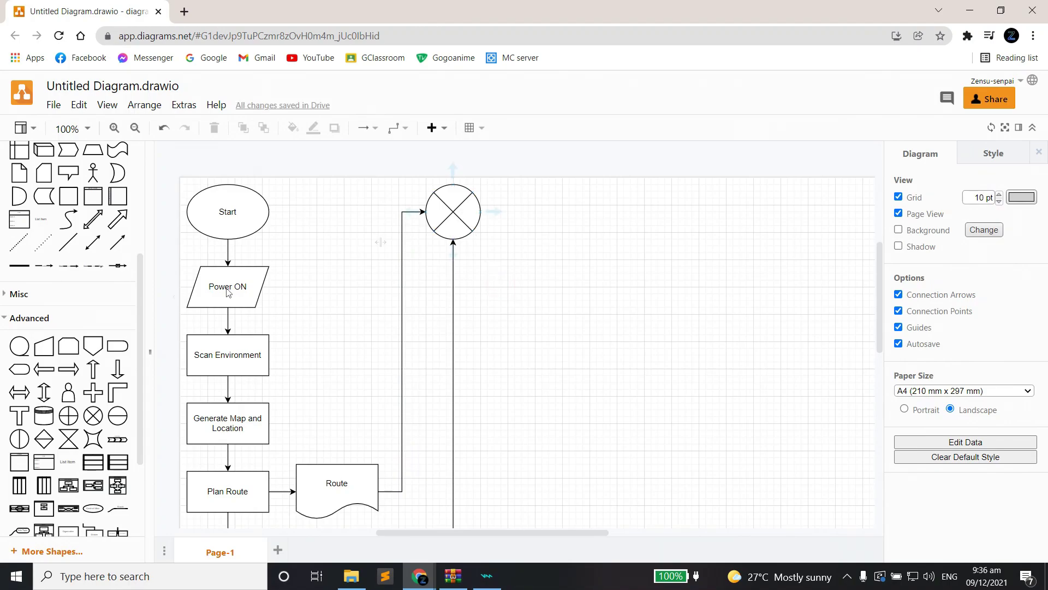
{"action": "scroll", "coordinate": [88, 309], "scroll_direction": "up", "scroll_amount": 4}
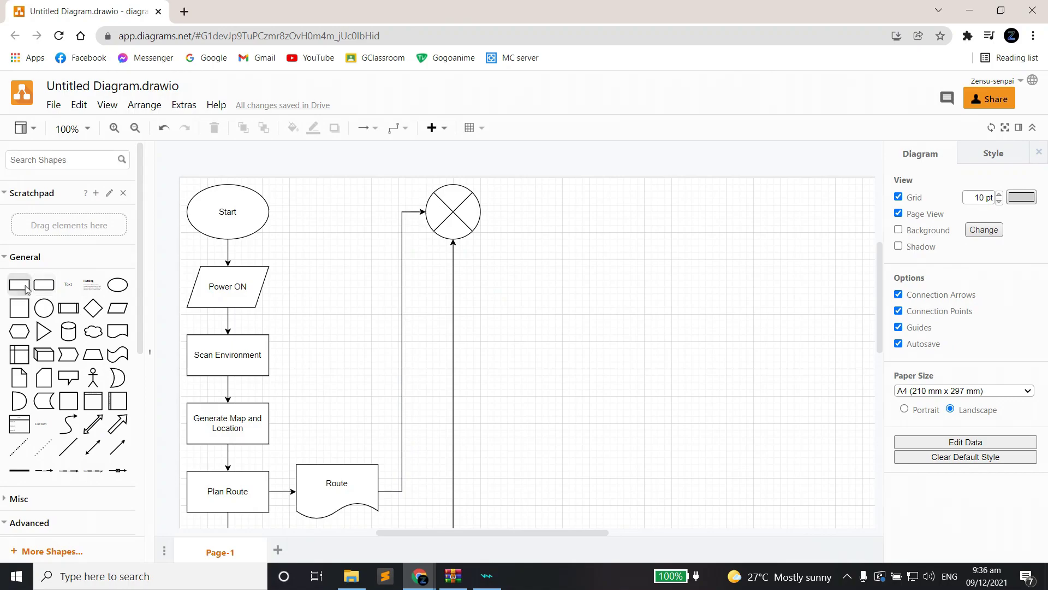
Step: Add a Follow Route rectangle right of the crossed circle and connect the circle to it
{"action": "left_click", "coordinate": [24, 288]}
{"action": "left_click_drag", "start_coordinate": [519, 330], "coordinate": [553, 211]}
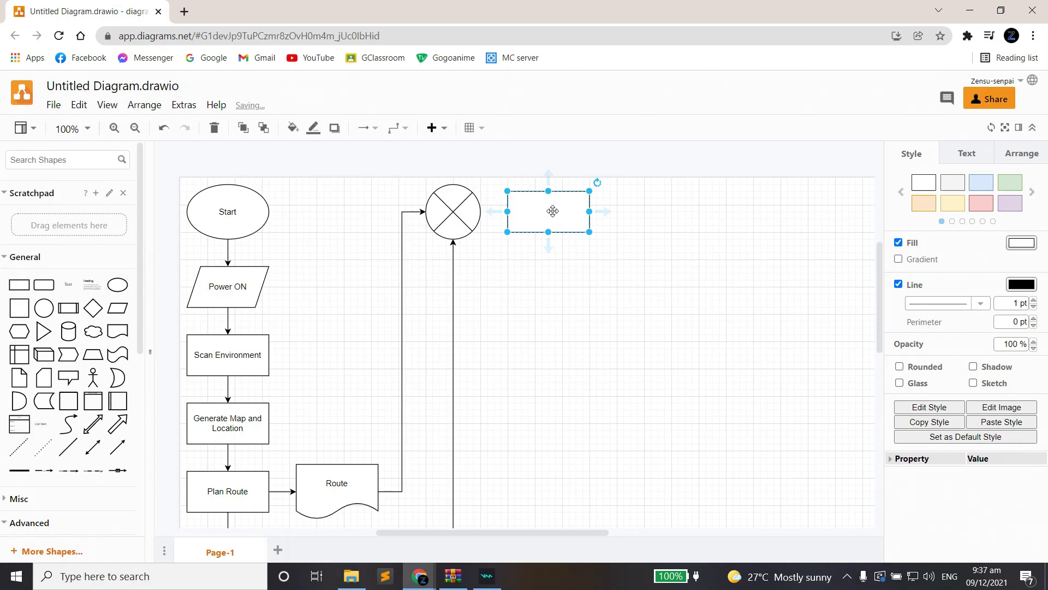
{"action": "type", "text": "Follow Route"}
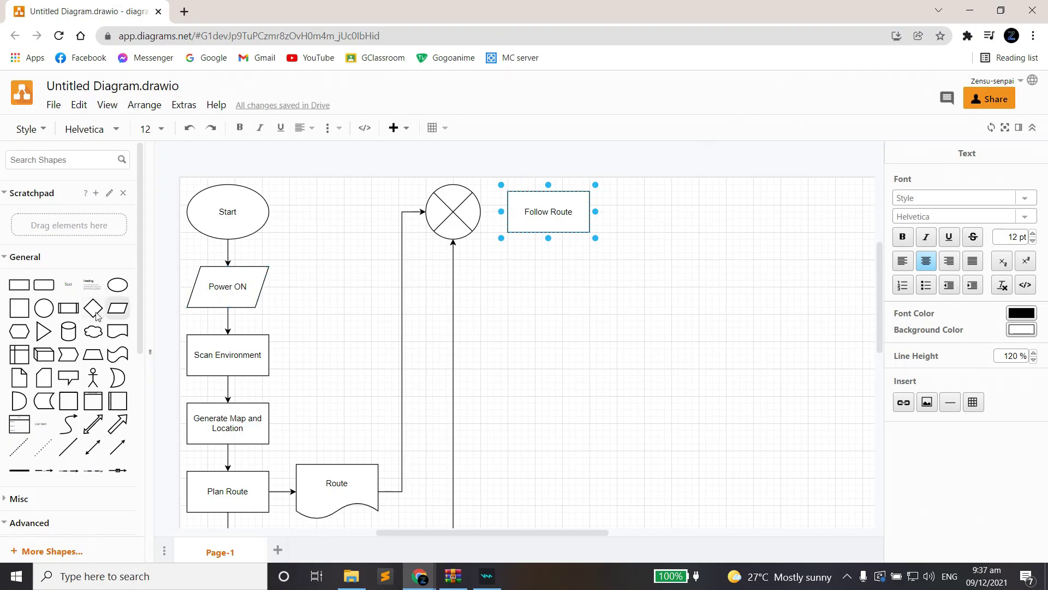
{"action": "left_click", "coordinate": [470, 216]}
{"action": "left_click", "coordinate": [484, 216]}
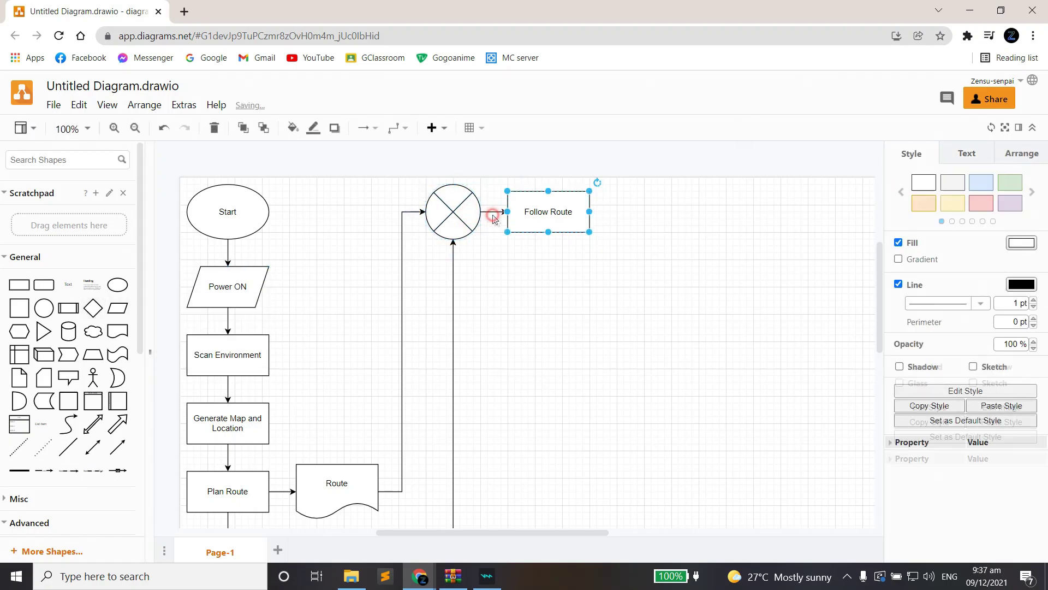
Step: Place three diamonds in a row below Follow Route, with an arrow from Follow Route to the first
{"action": "mouse_move", "coordinate": [100, 310]}
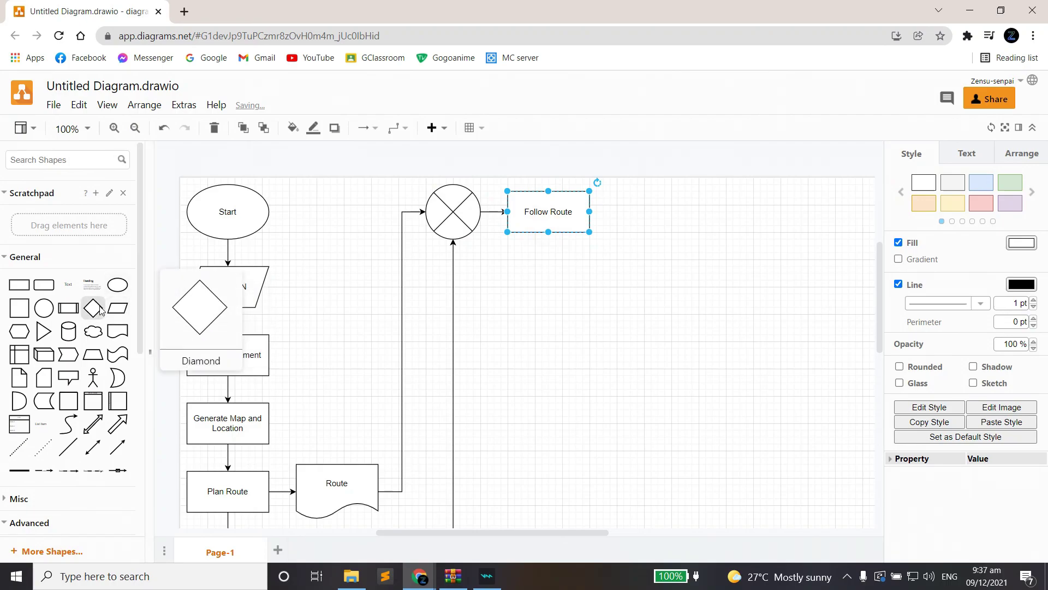
{"action": "left_click_drag", "start_coordinate": [101, 310], "coordinate": [550, 277]}
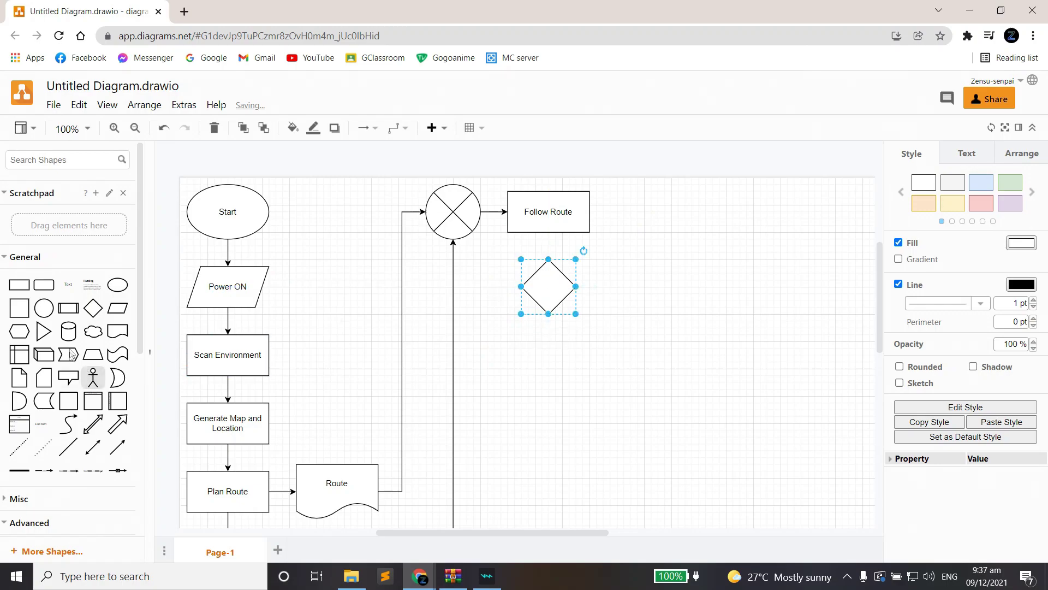
{"action": "left_click_drag", "start_coordinate": [92, 308], "coordinate": [641, 295]}
{"action": "left_click_drag", "start_coordinate": [630, 293], "coordinate": [638, 293]}
{"action": "left_click_drag", "start_coordinate": [93, 307], "coordinate": [739, 288]}
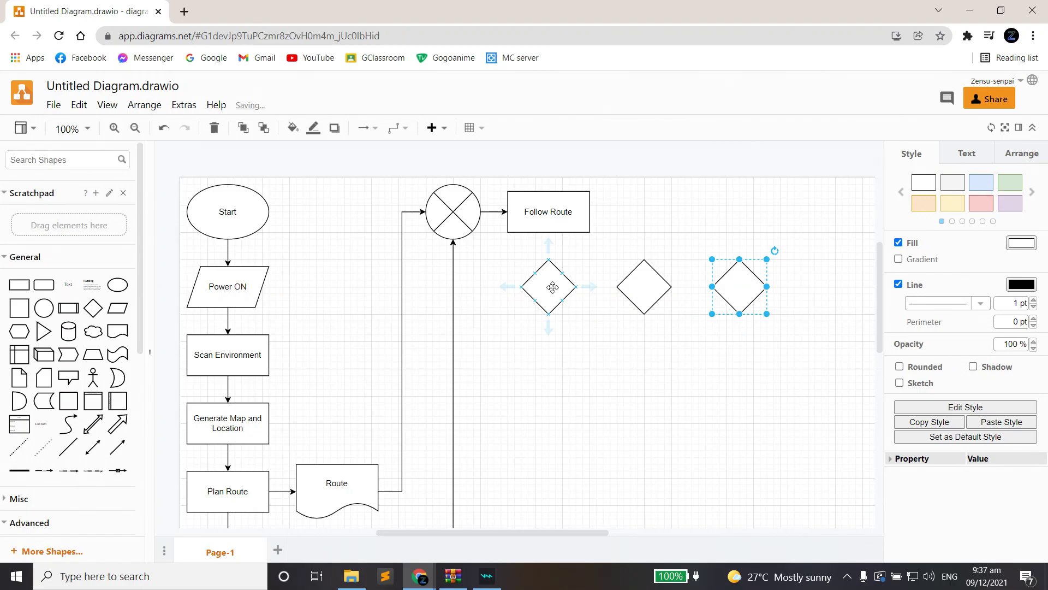
{"action": "left_click", "coordinate": [562, 216]}
{"action": "left_click", "coordinate": [547, 251]}
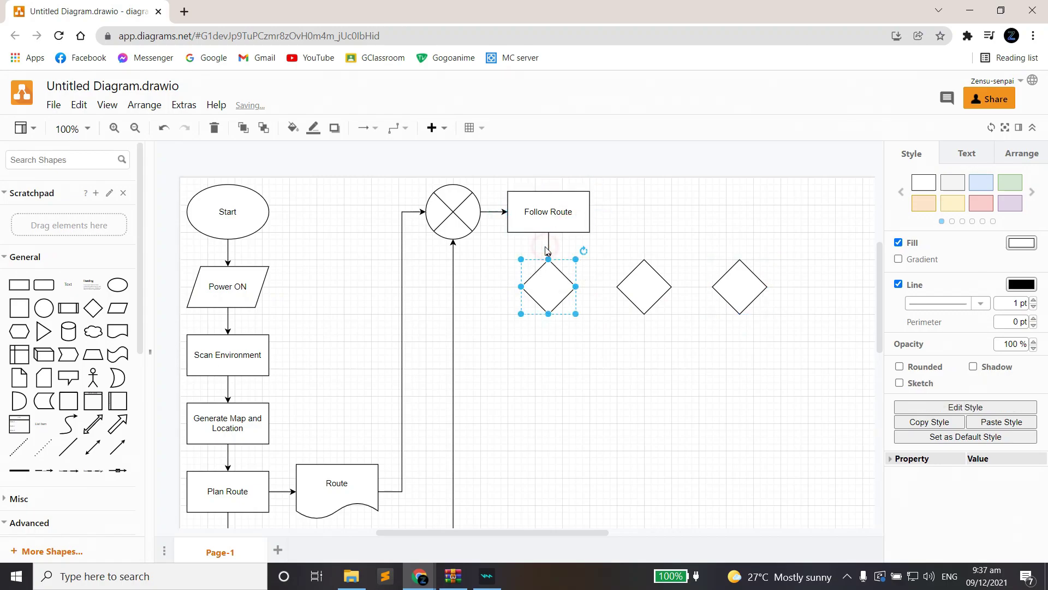
Step: Type Finished Route into the first diamond and Battery Low into the second
{"action": "double_click", "coordinate": [548, 277]}
{"action": "type", "text": "Fin"}
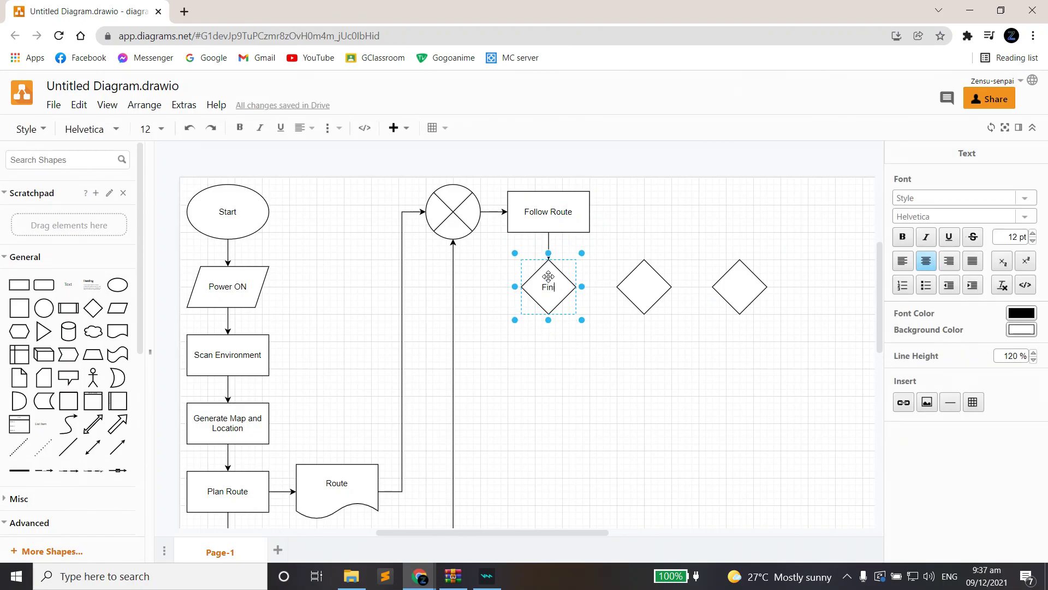
{"action": "type", "text": "ished Route"}
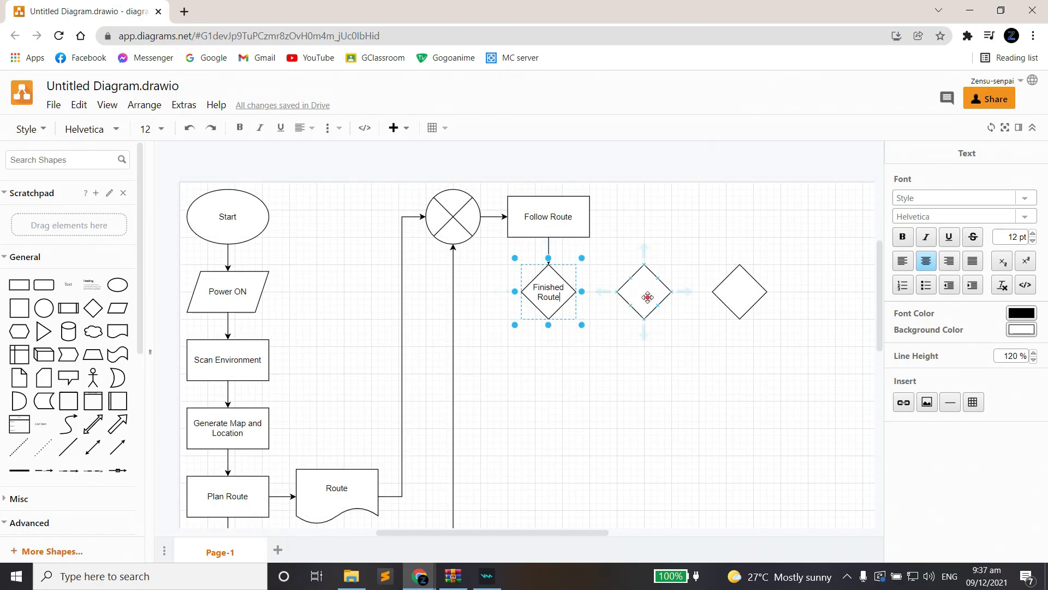
{"action": "left_click", "coordinate": [648, 297]}
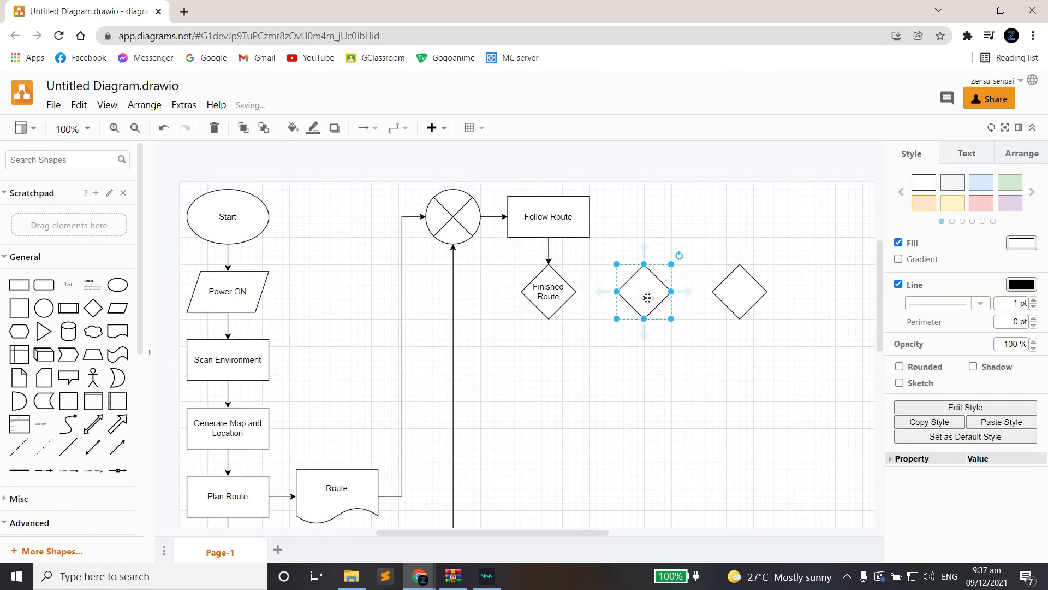
{"action": "double_click", "coordinate": [647, 297]}
{"action": "type", "text": "Batter"}
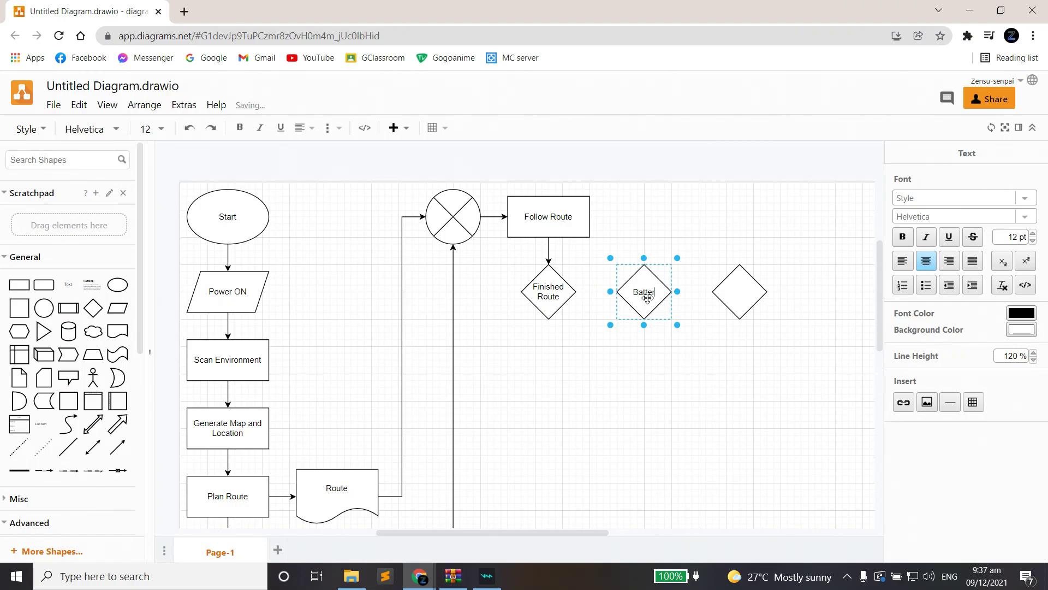
{"action": "type", "text": "y Low"}
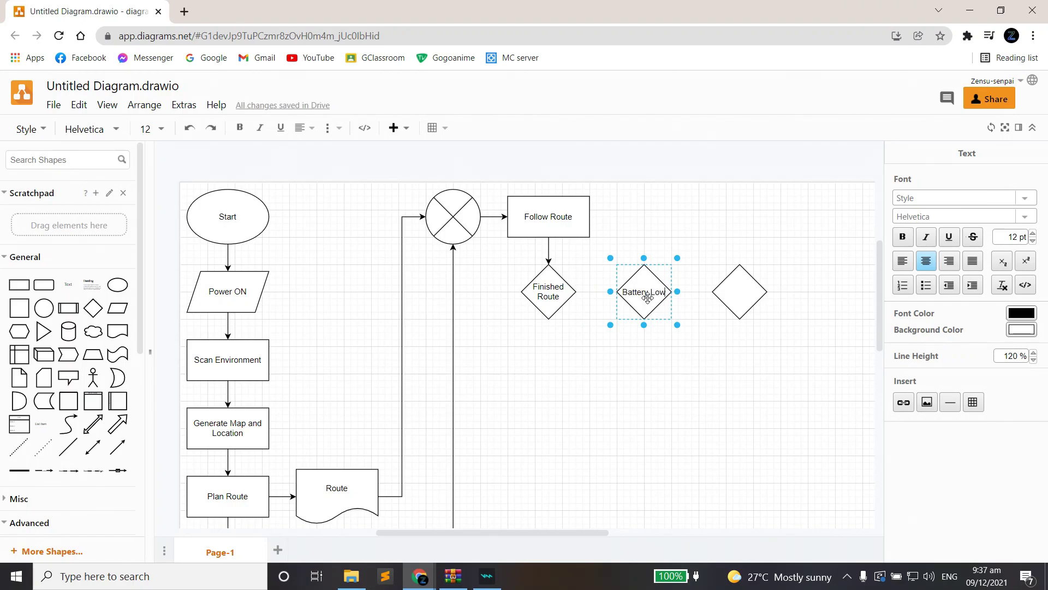
{"action": "left_click", "coordinate": [740, 297]}
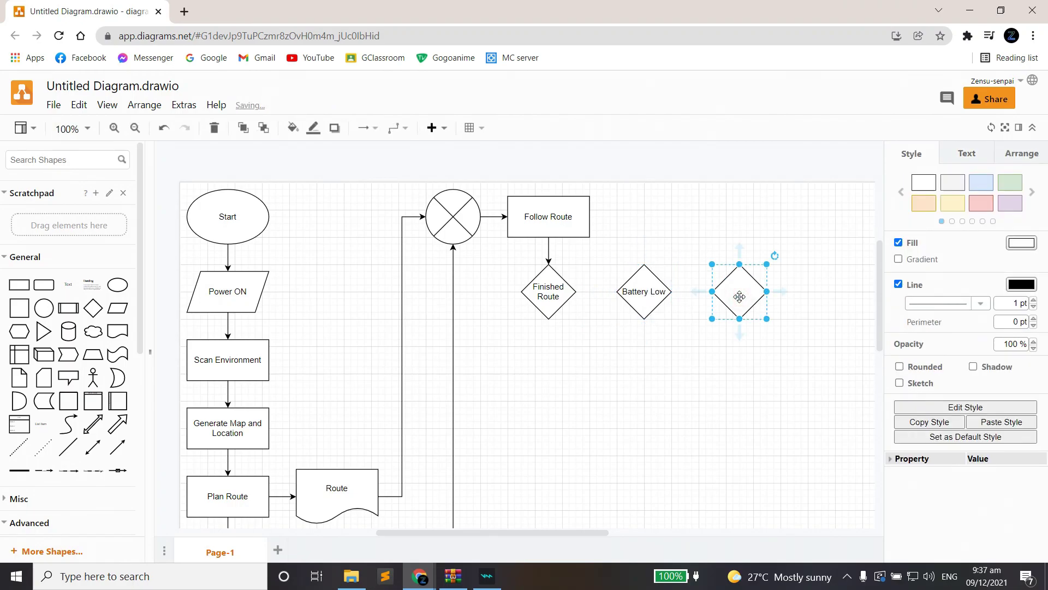